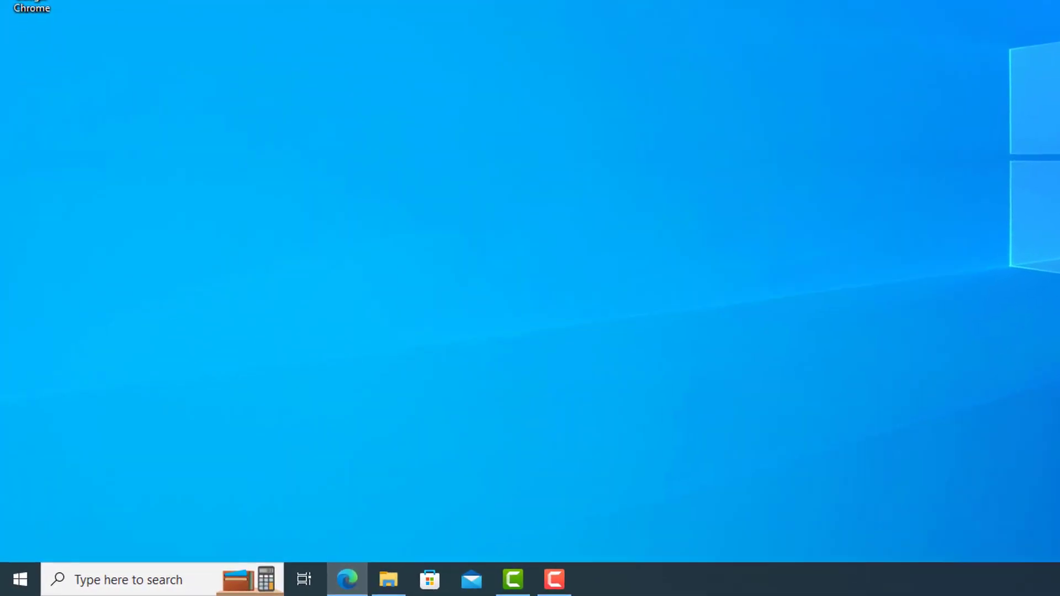
Open Disk Clean-up and scan the C: drive for files to delete.
click(162, 585)
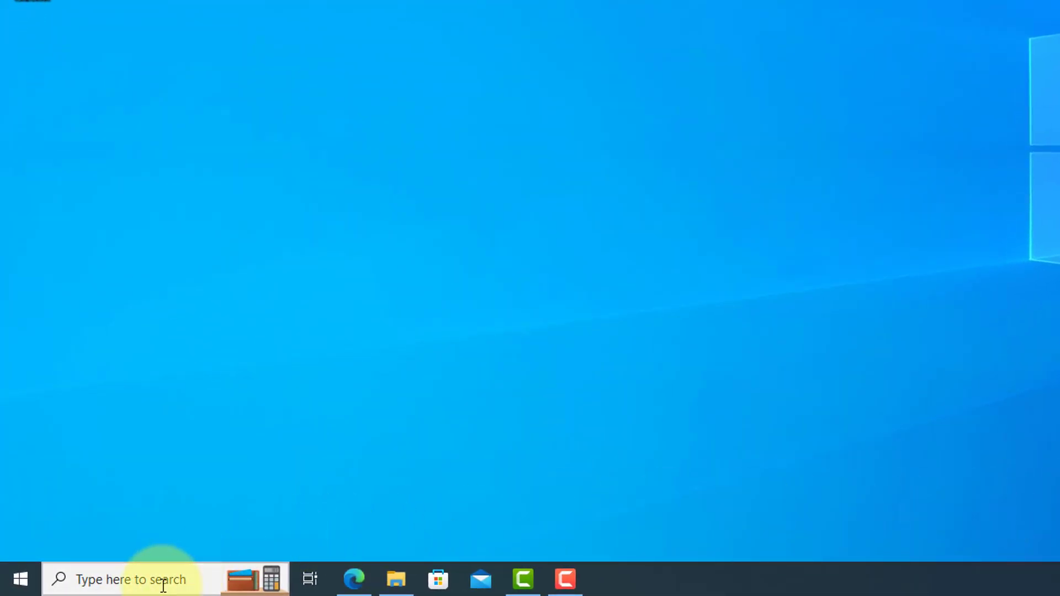
text(disk cleanup)
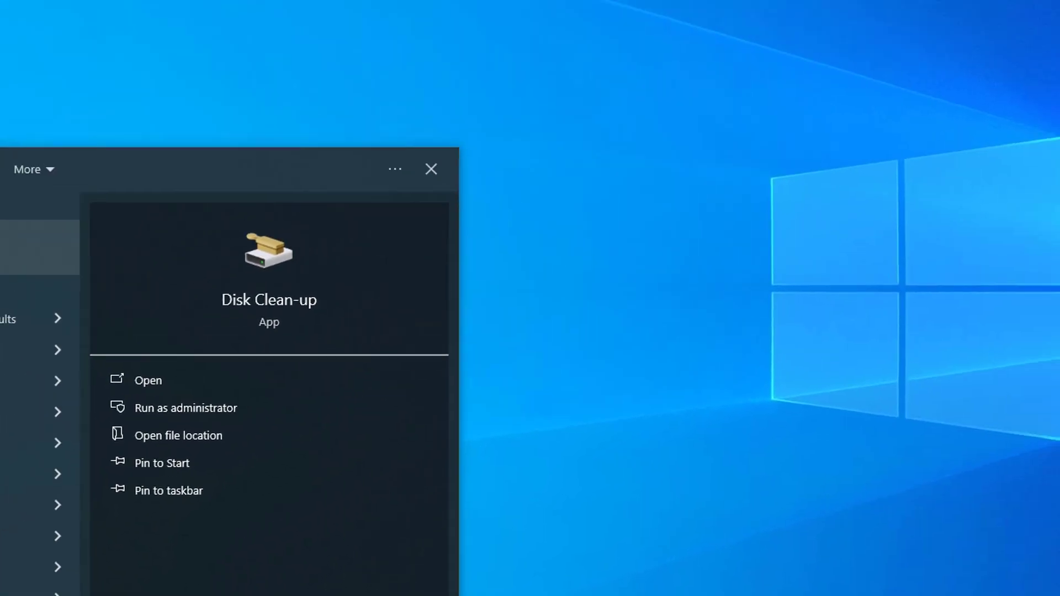
click(16, 249)
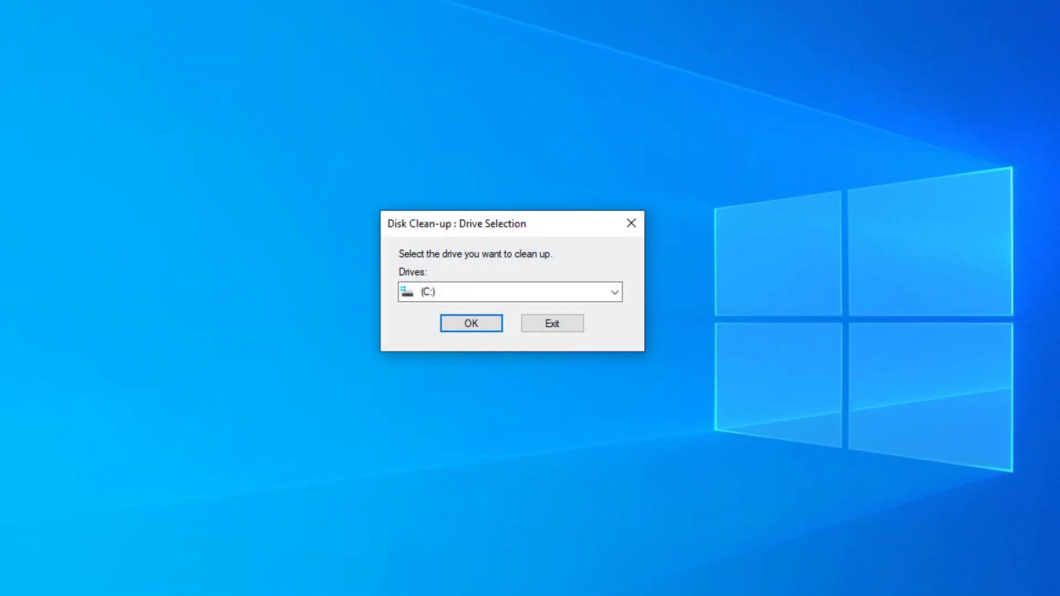
click(464, 324)
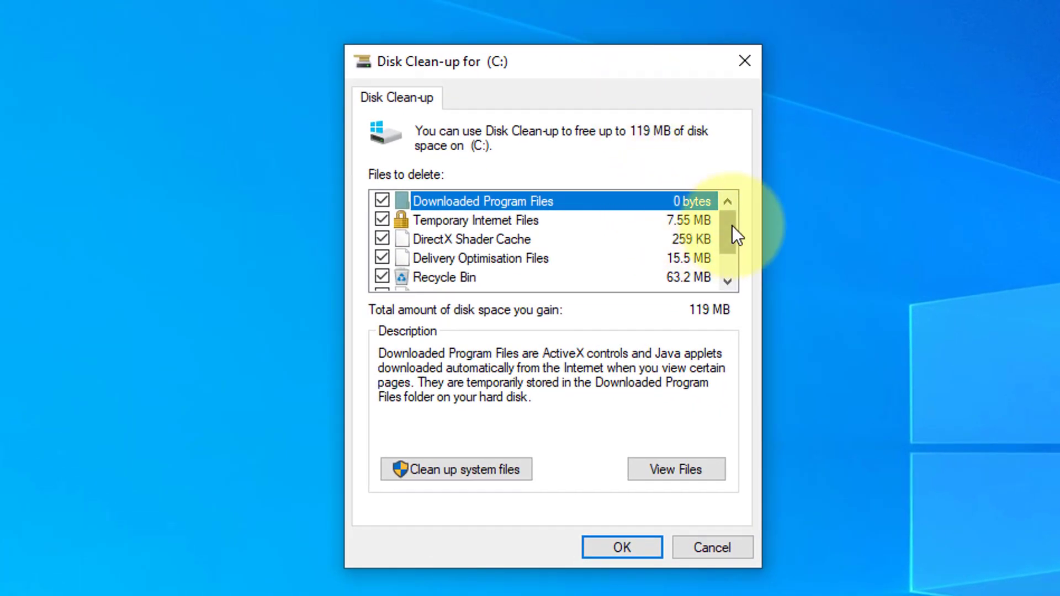
Review the preselected file categories for the C: drive and permanently delete those files.
mouse_move(732, 225)
mouse_down()
mouse_move(729, 261)
mouse_move(734, 215)
mouse_up()
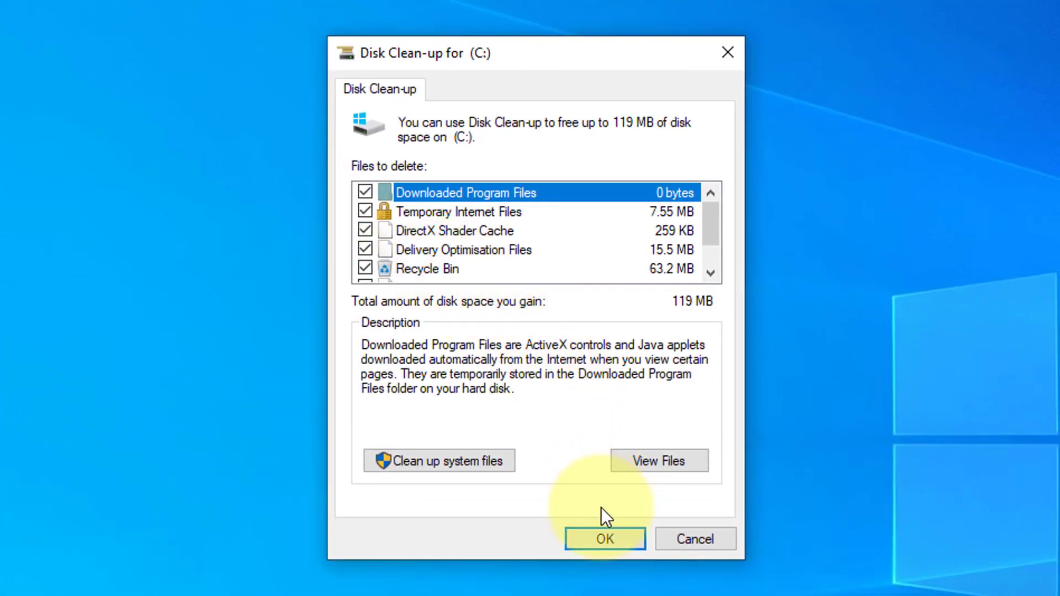
click(603, 540)
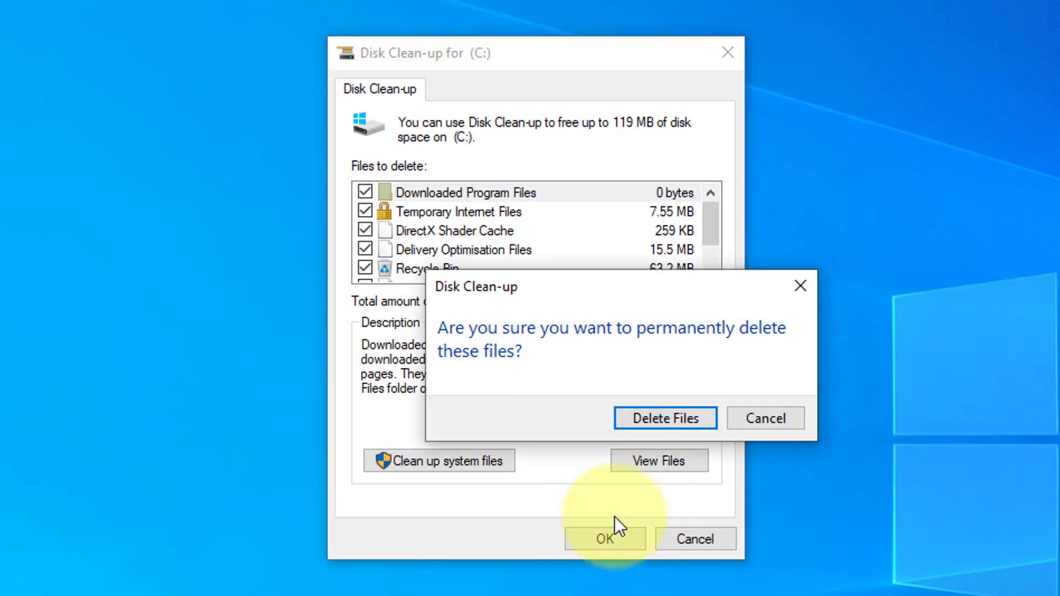
click(658, 417)
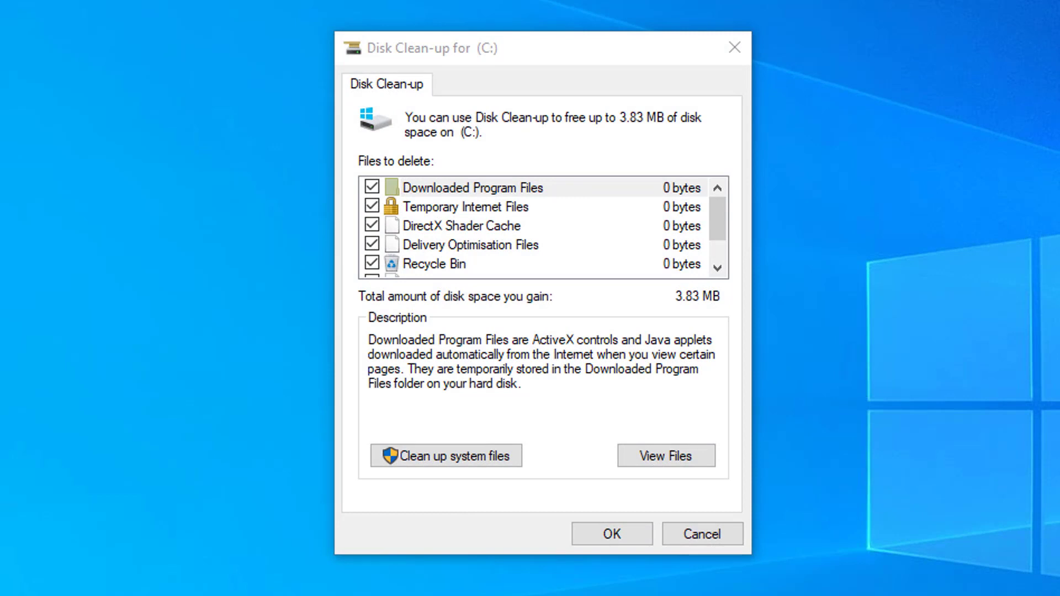
Rescan the C: drive with system files included and move the resulting clean-up window to the middle of the screen.
click(471, 456)
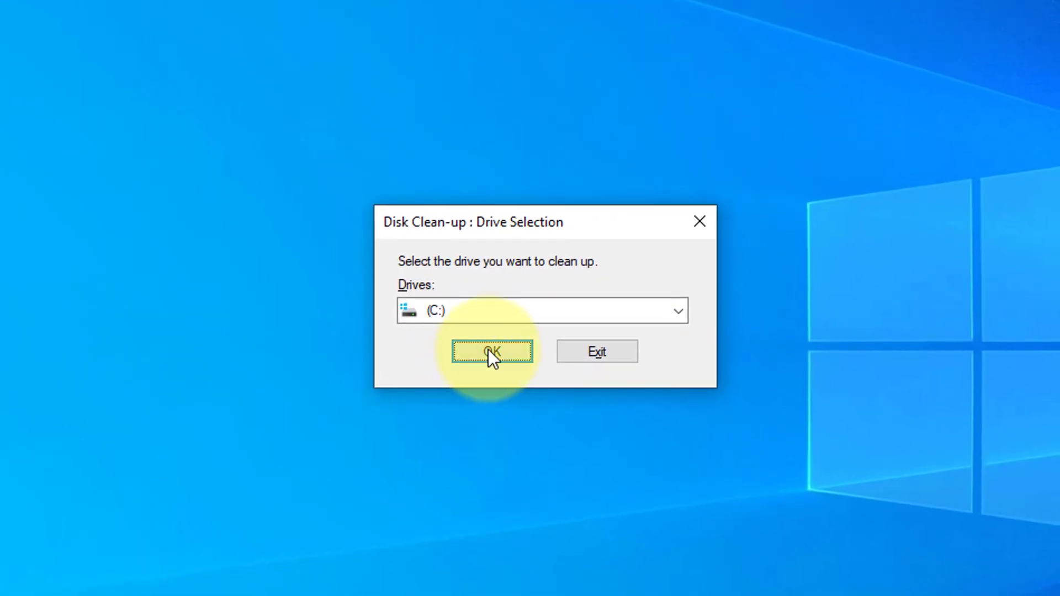
click(490, 350)
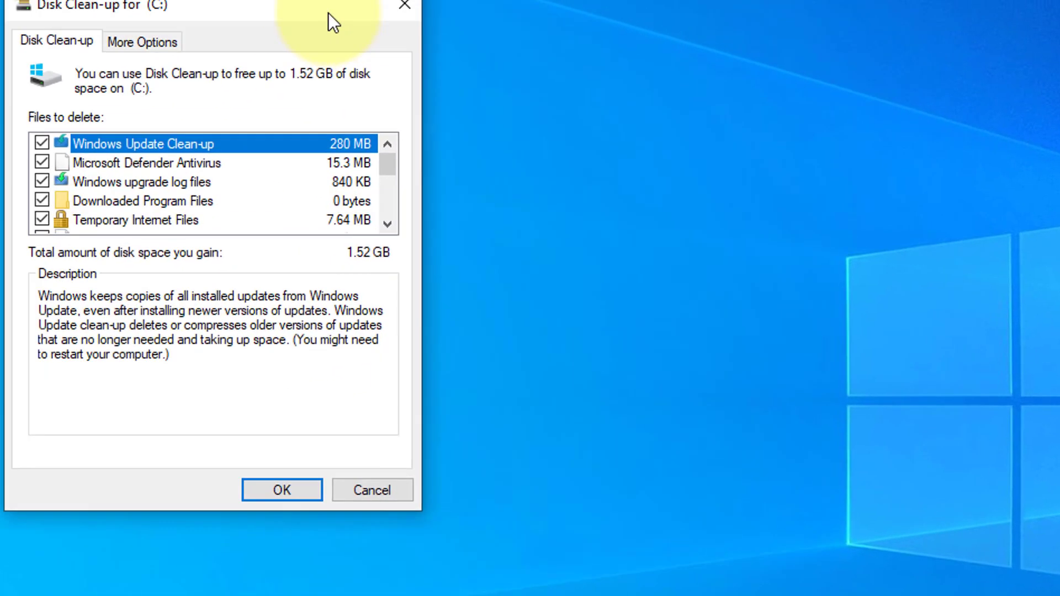
drag(328, 13, 613, 58)
Add Language Resource Files and User file history to the files to delete and accept the system clean-up selection.
drag(705, 228, 704, 267)
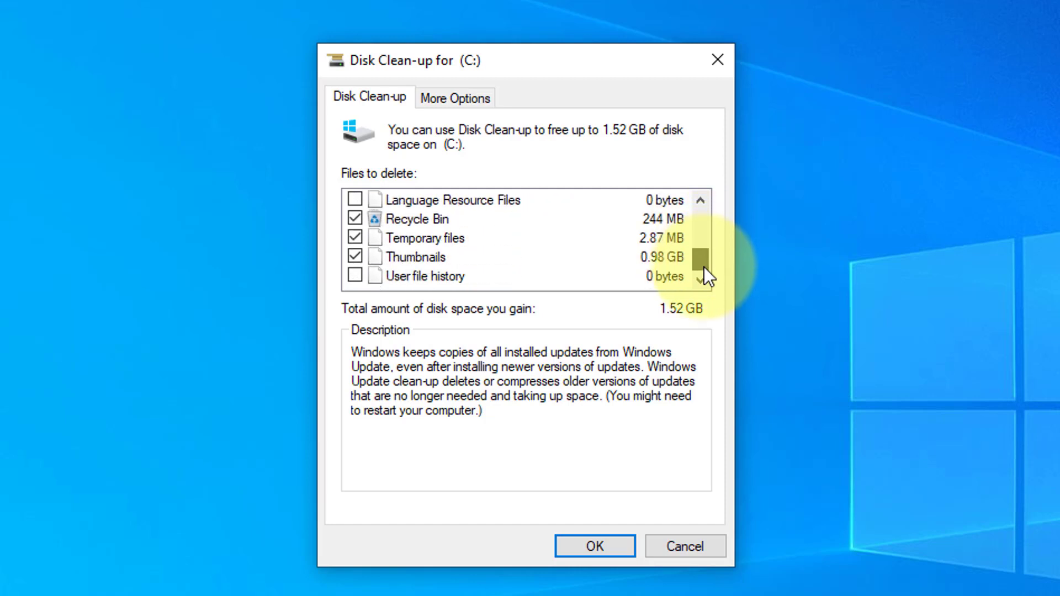
click(356, 198)
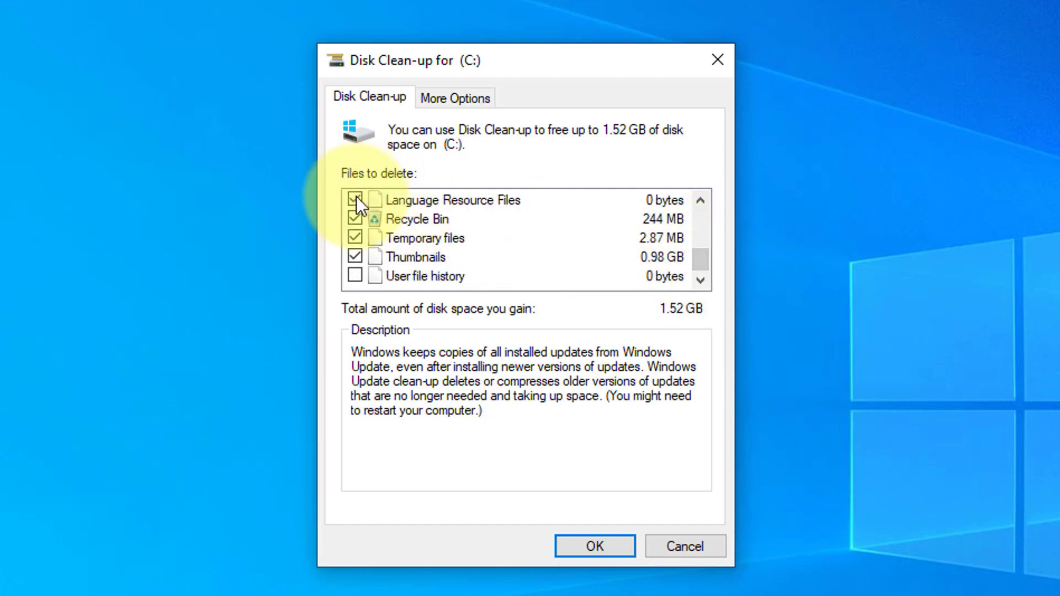
click(360, 272)
click(428, 277)
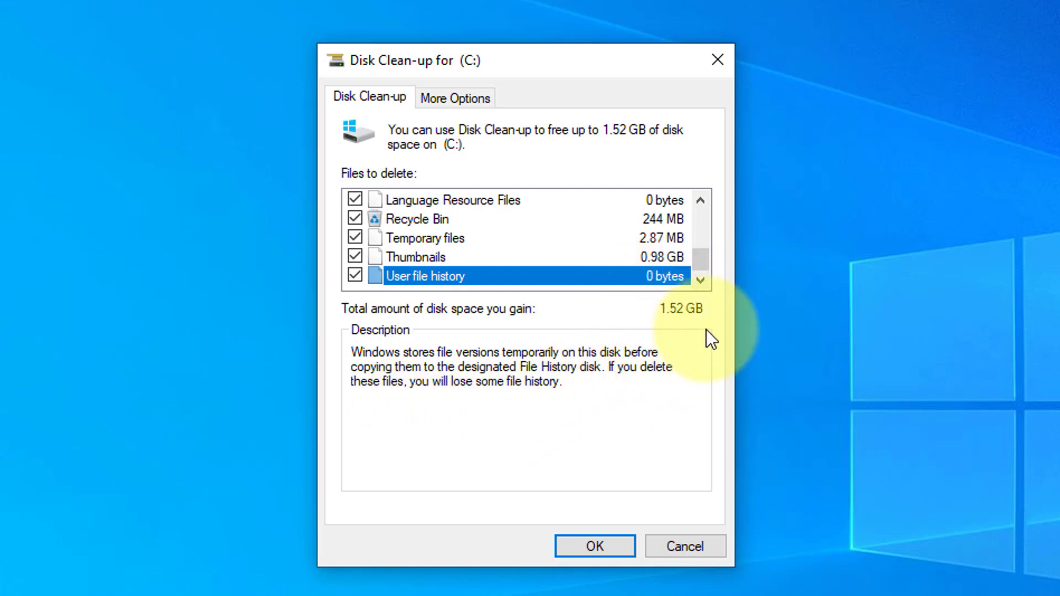
click(605, 549)
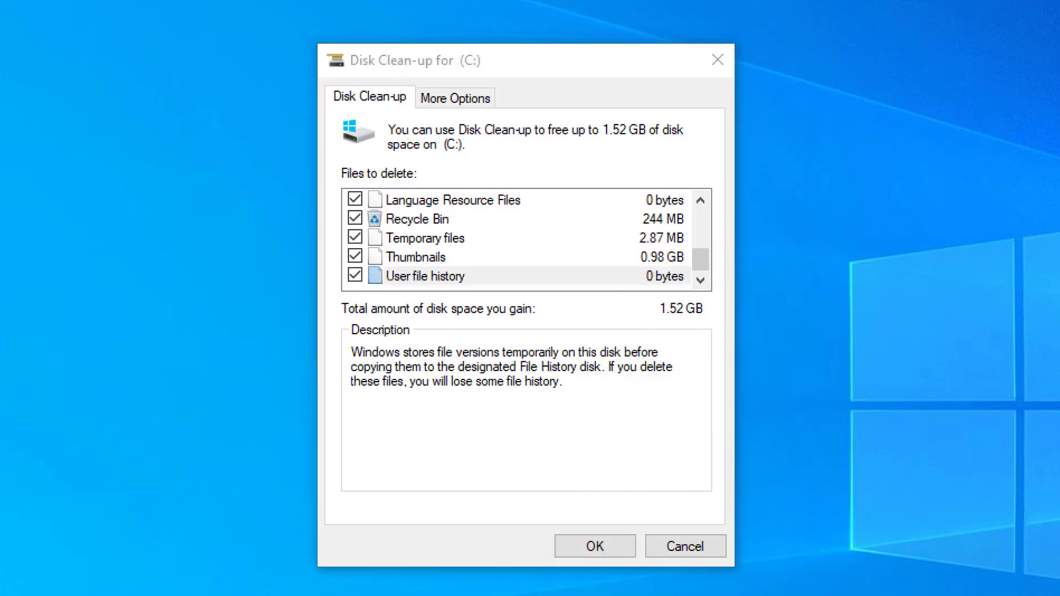
Open the installed programs list from Disk Clean-up's additional options and select Banished.
click(465, 97)
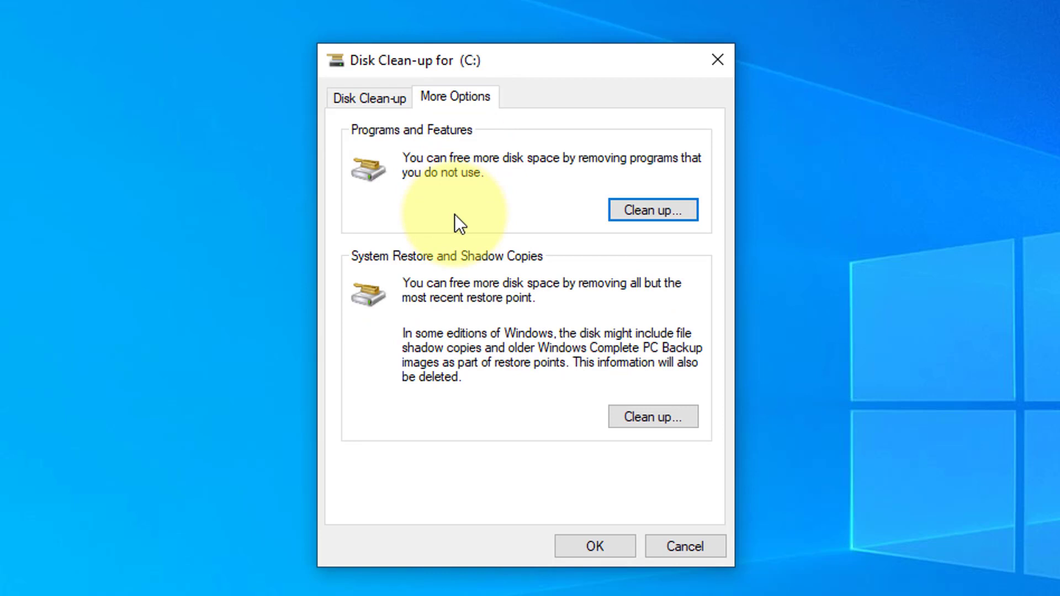
click(651, 214)
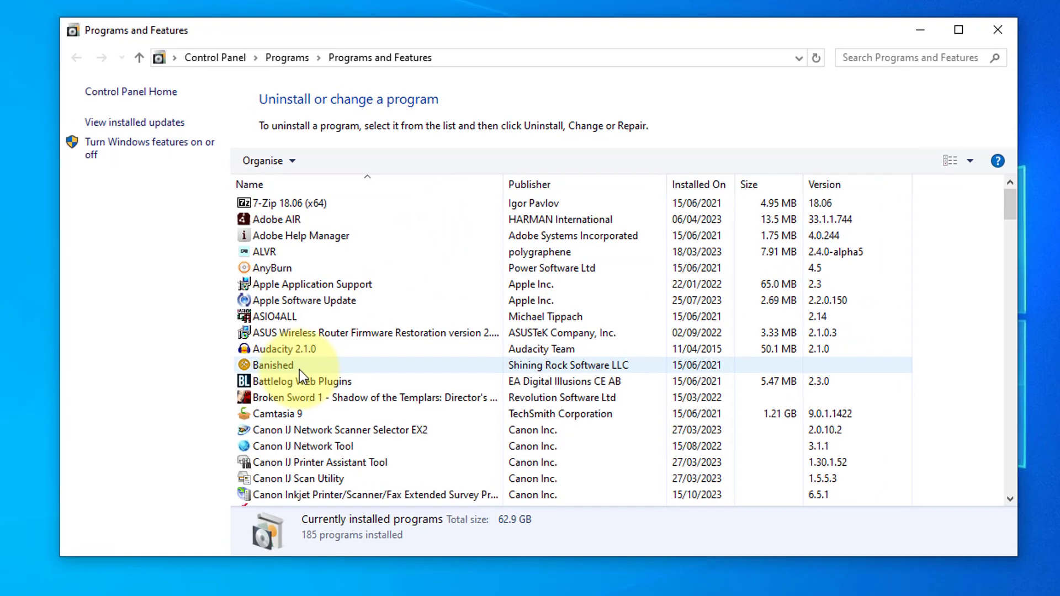
click(298, 362)
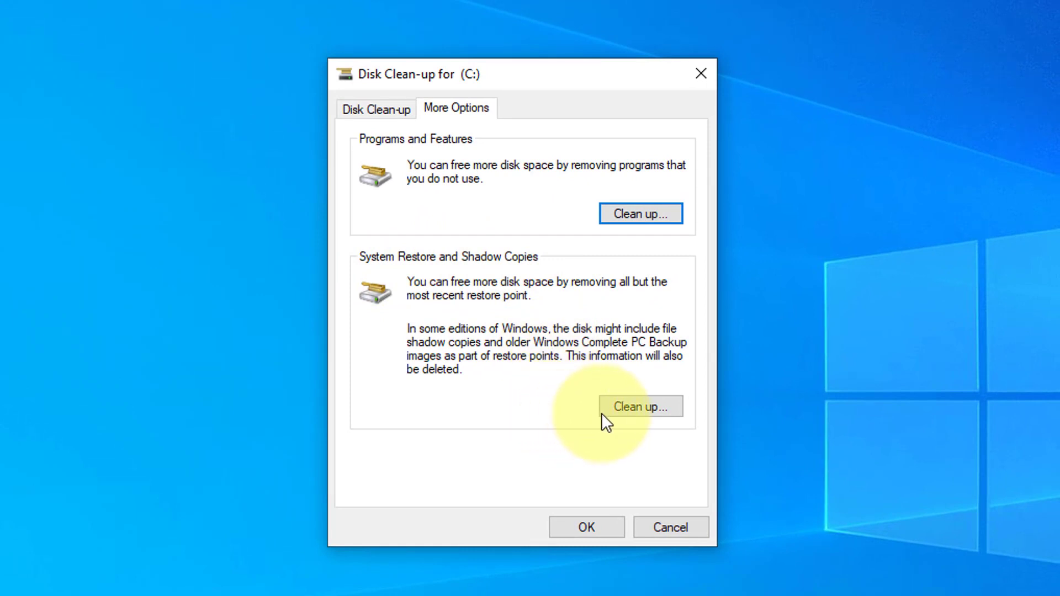
Call up the clean-up of all but the most recent restore point, cancel it, and close Disk Clean-up.
click(668, 411)
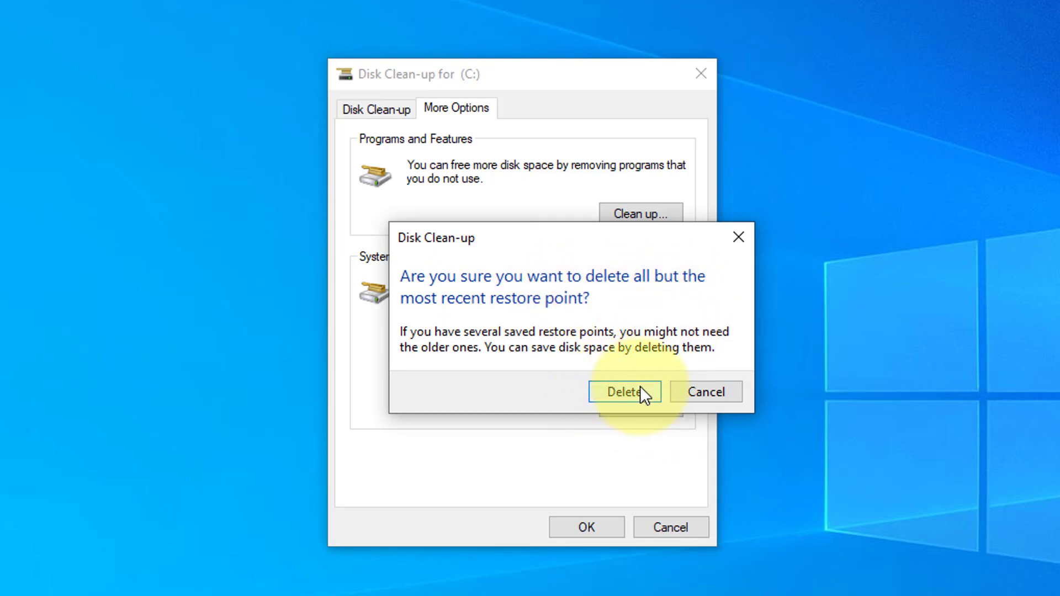
click(720, 386)
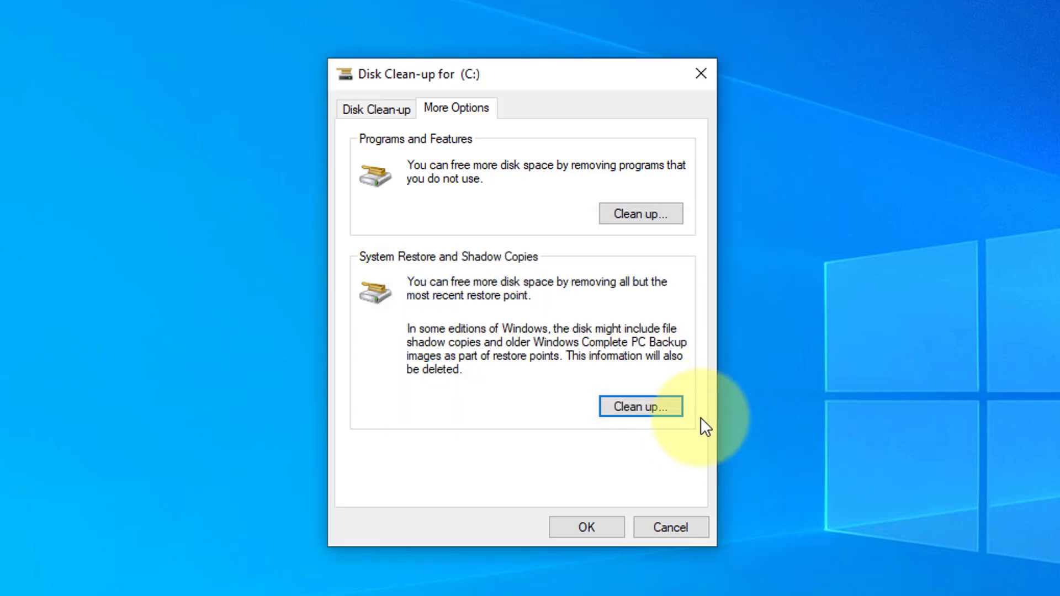
click(671, 528)
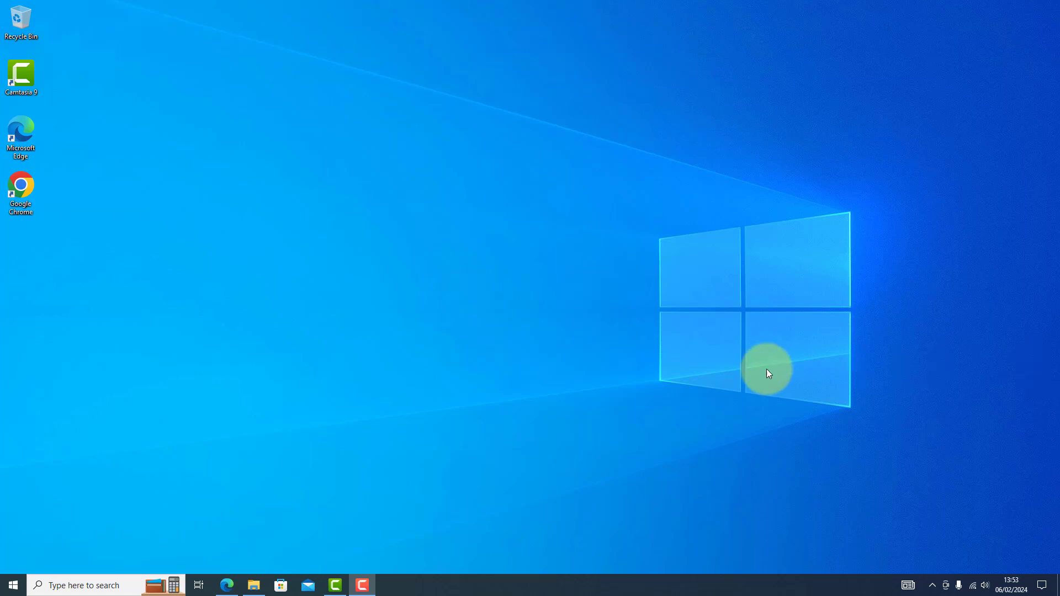
Open the user's temporary files folder by running %temp% from the Run dialog.
click(90, 584)
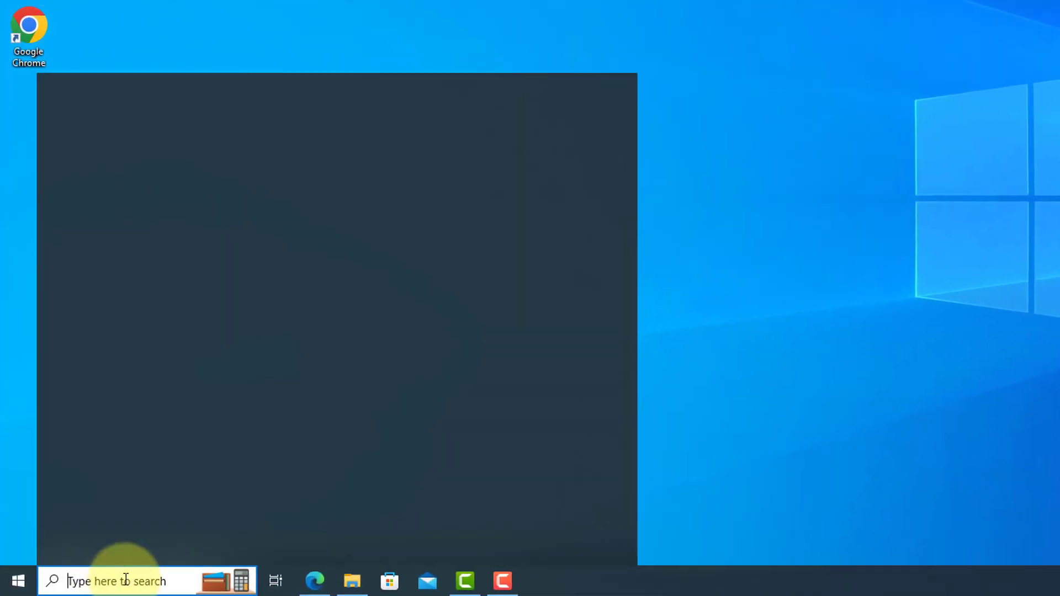
text(run)
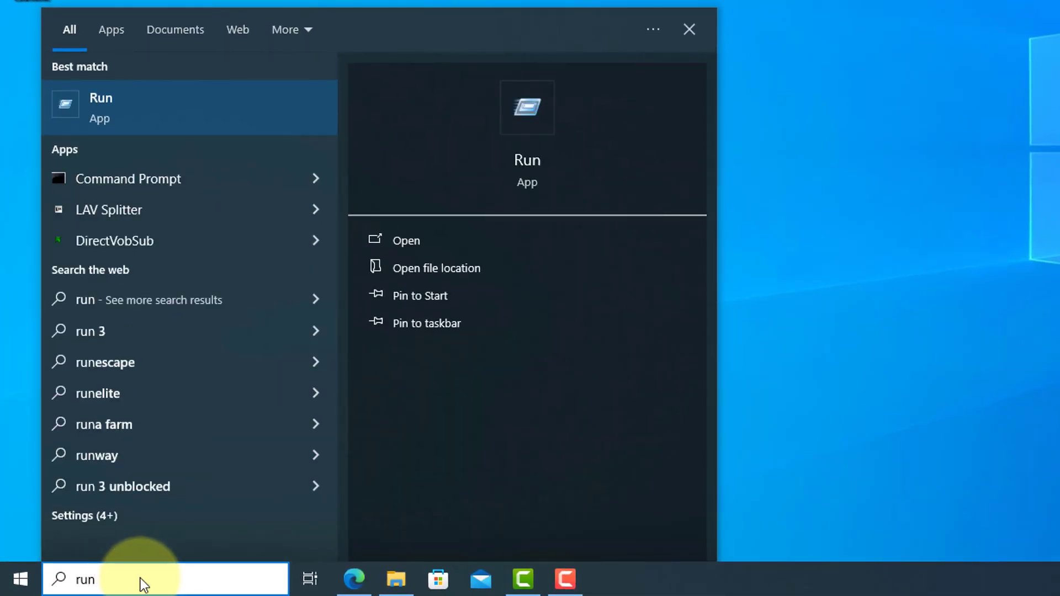
click(230, 113)
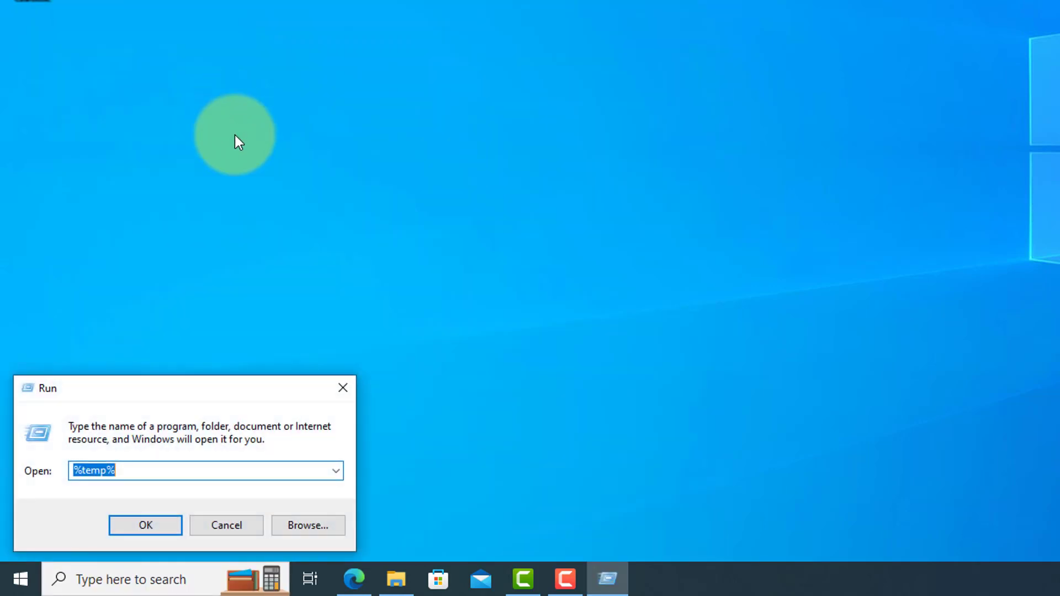
drag(217, 394, 556, 226)
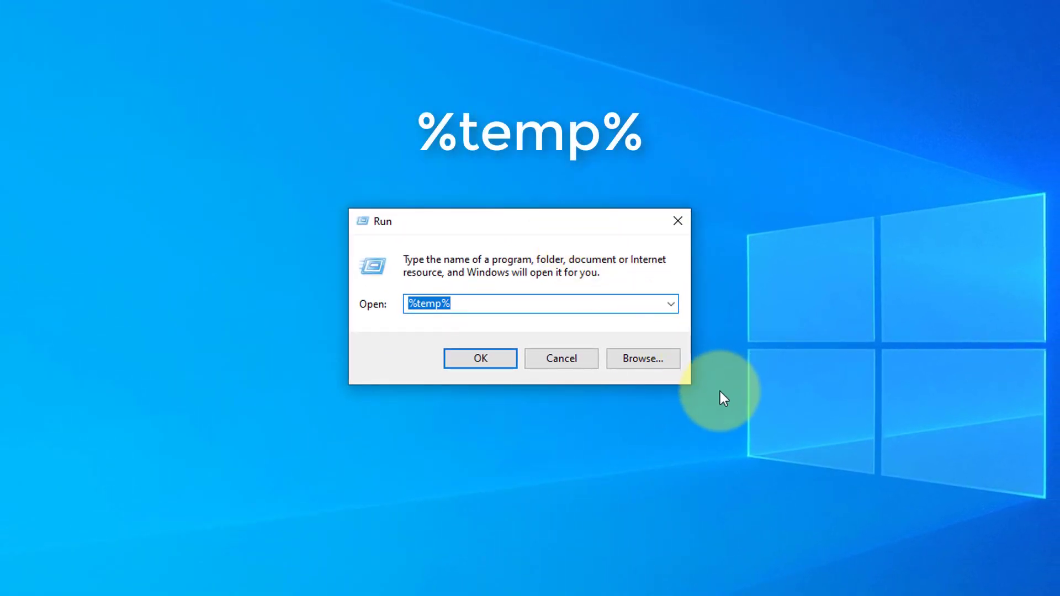
click(463, 362)
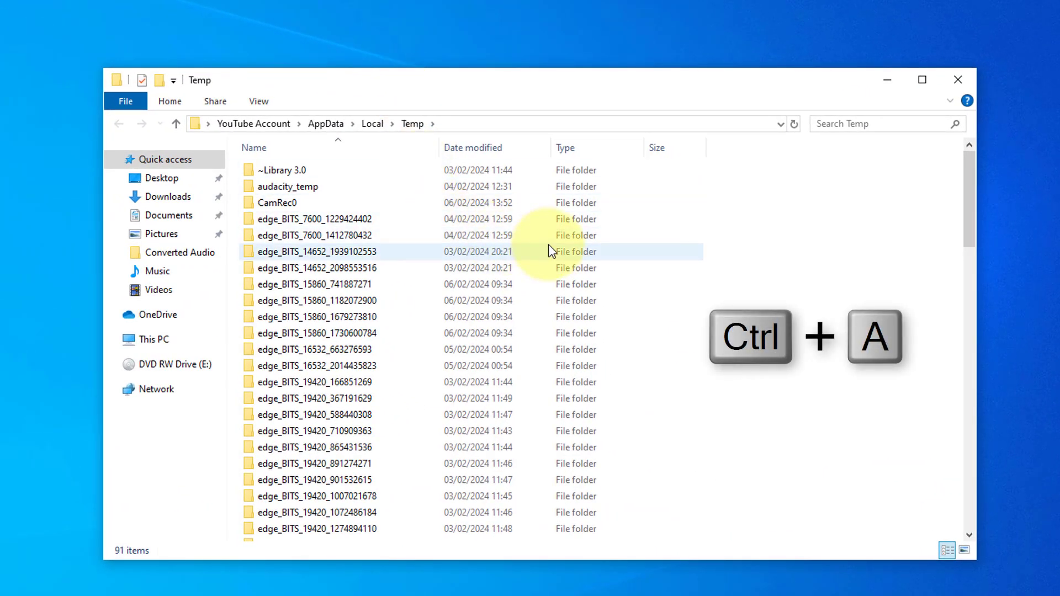
Select all items in the Temp folder and look at the commands available for them, including Delete.
key(ctrl+a)
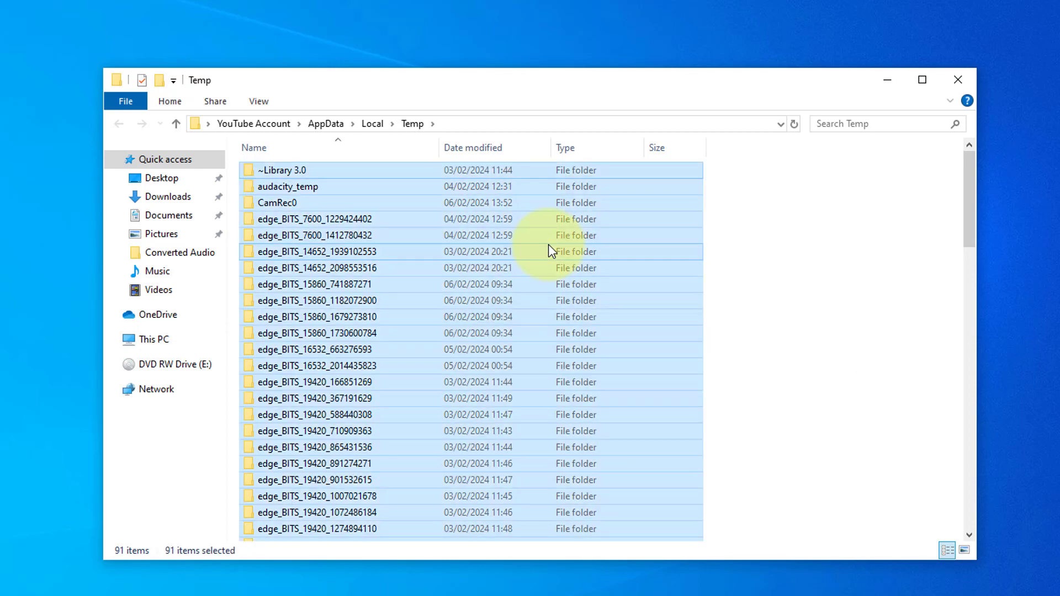
right_click(334, 238)
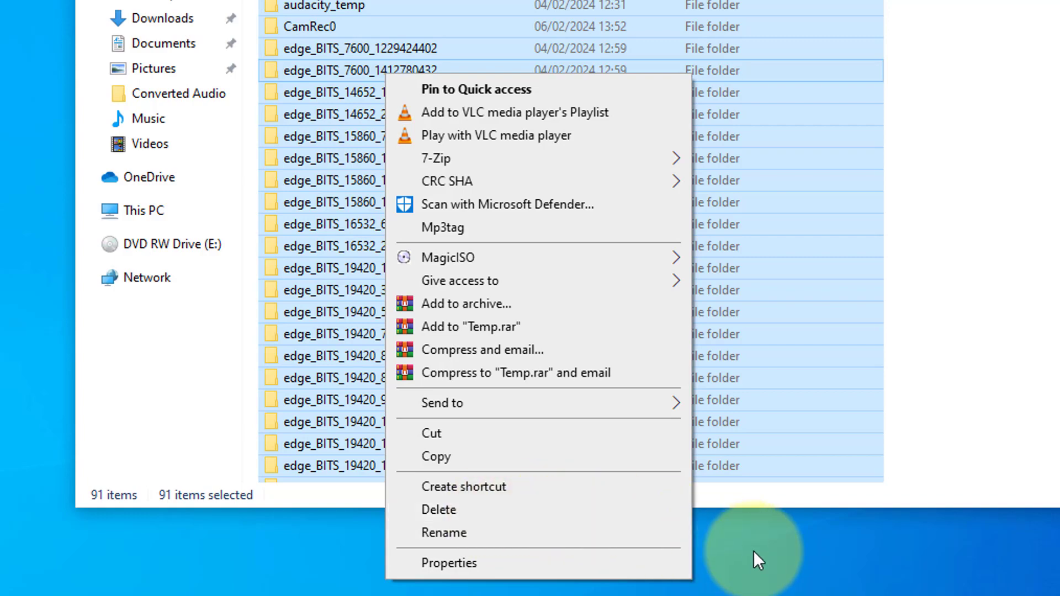
click(806, 560)
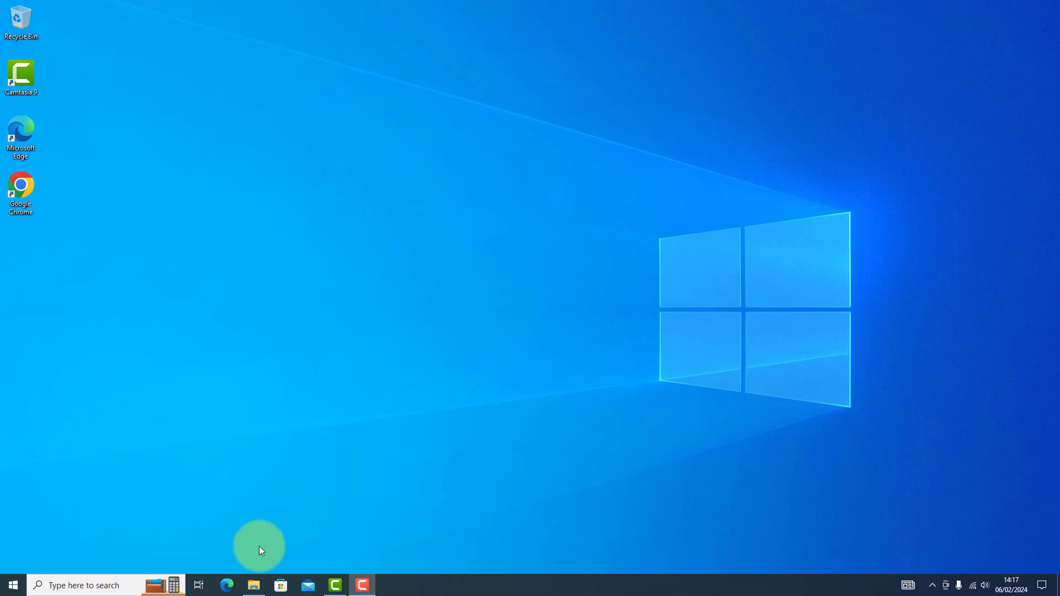
Switch to Microsoft Edge and open its privacy, search, and services settings.
click(226, 590)
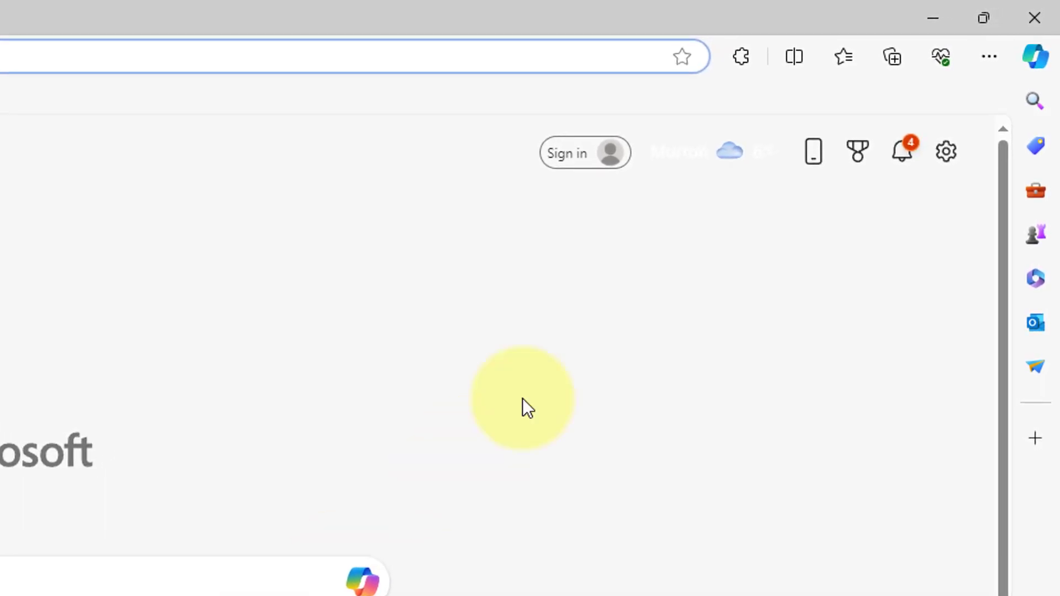
click(987, 56)
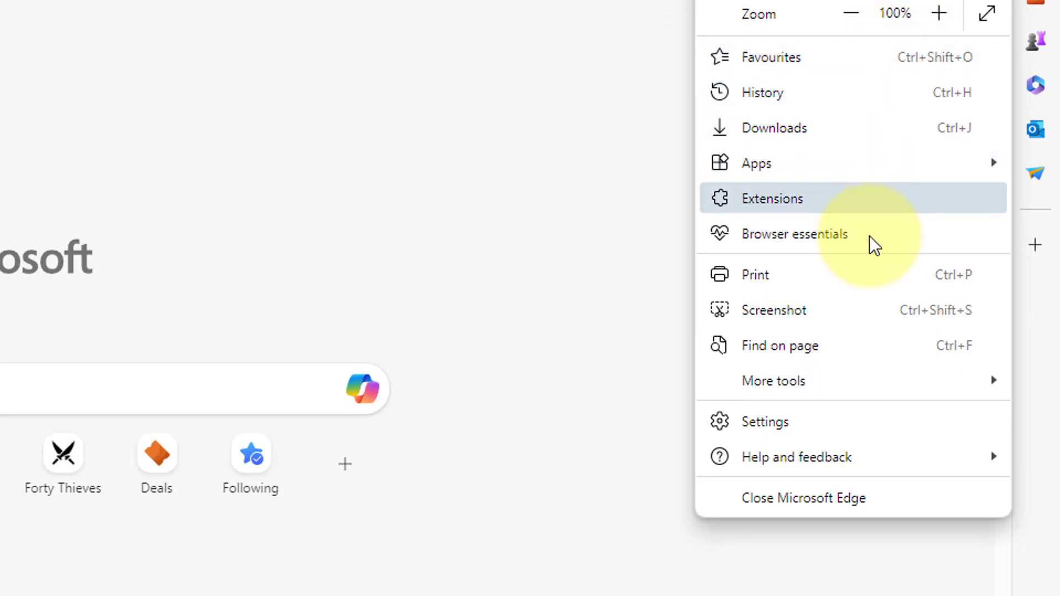
click(844, 431)
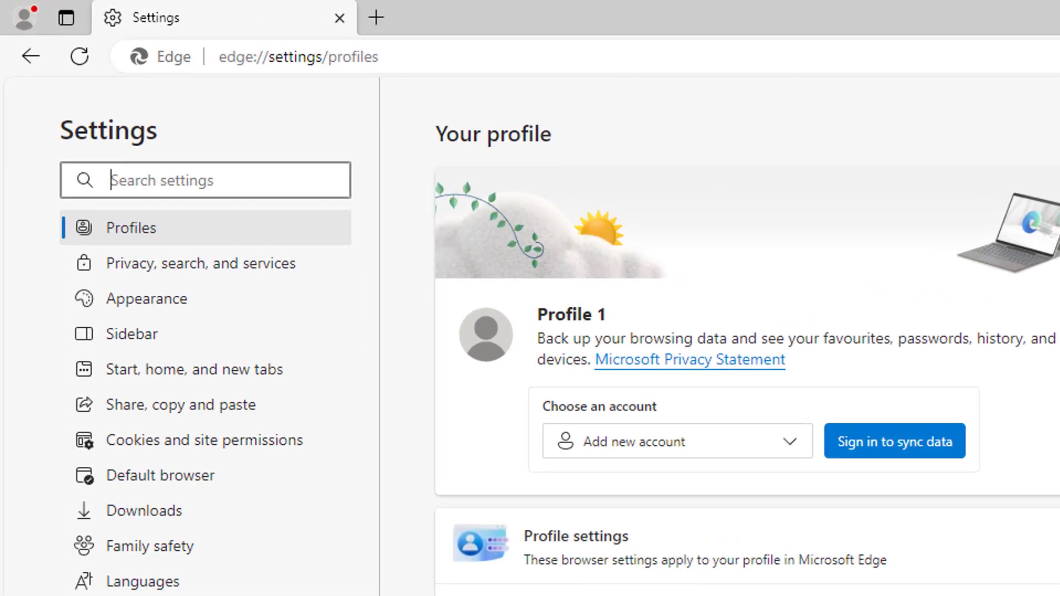
click(312, 270)
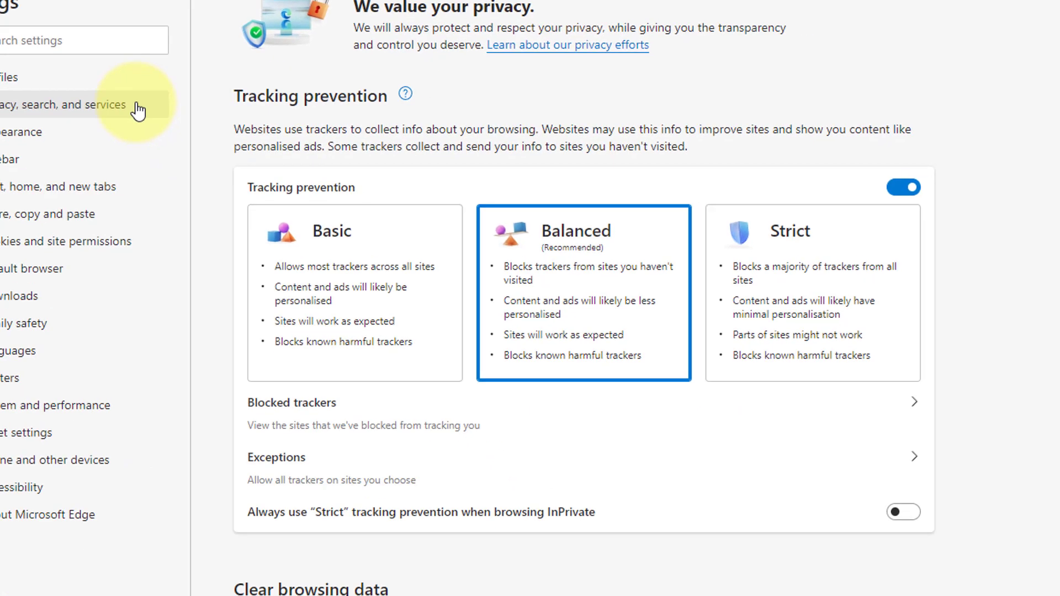
Open the choices for clearing browsing data now and look through the available time ranges.
scroll(593, 301, down, 5)
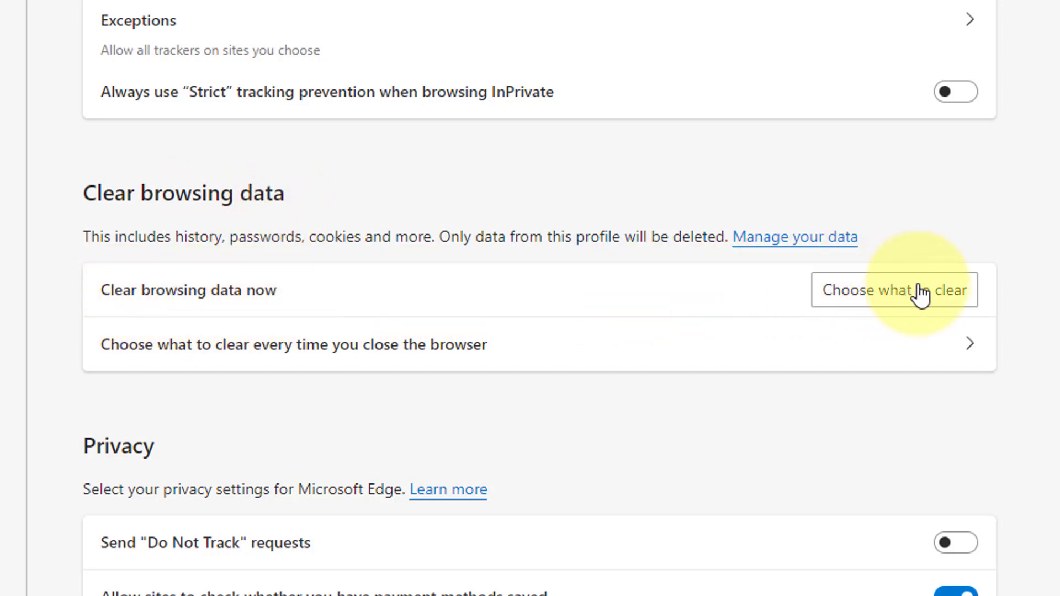
click(844, 253)
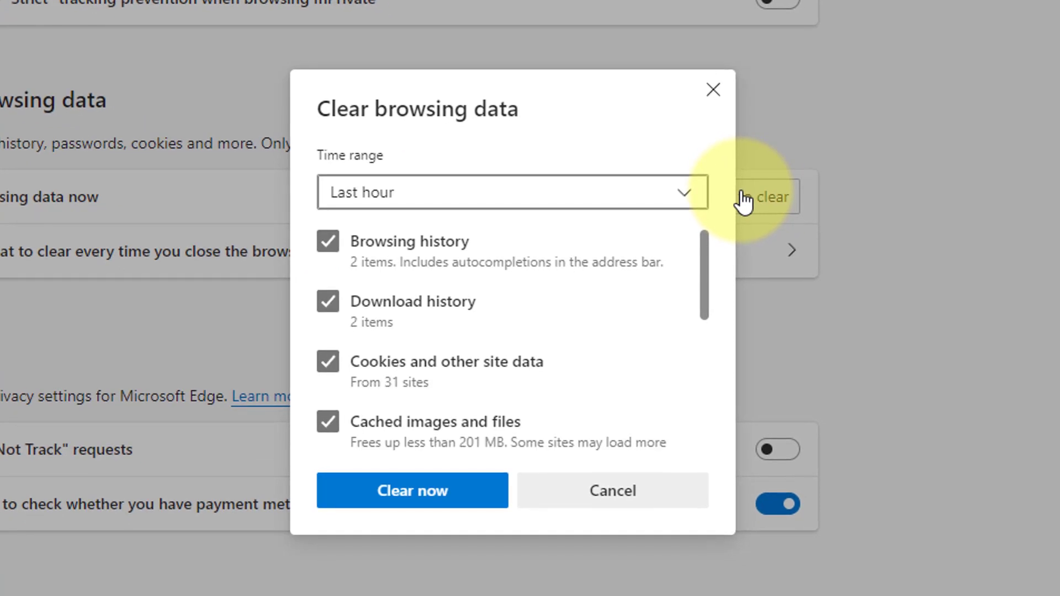
click(670, 200)
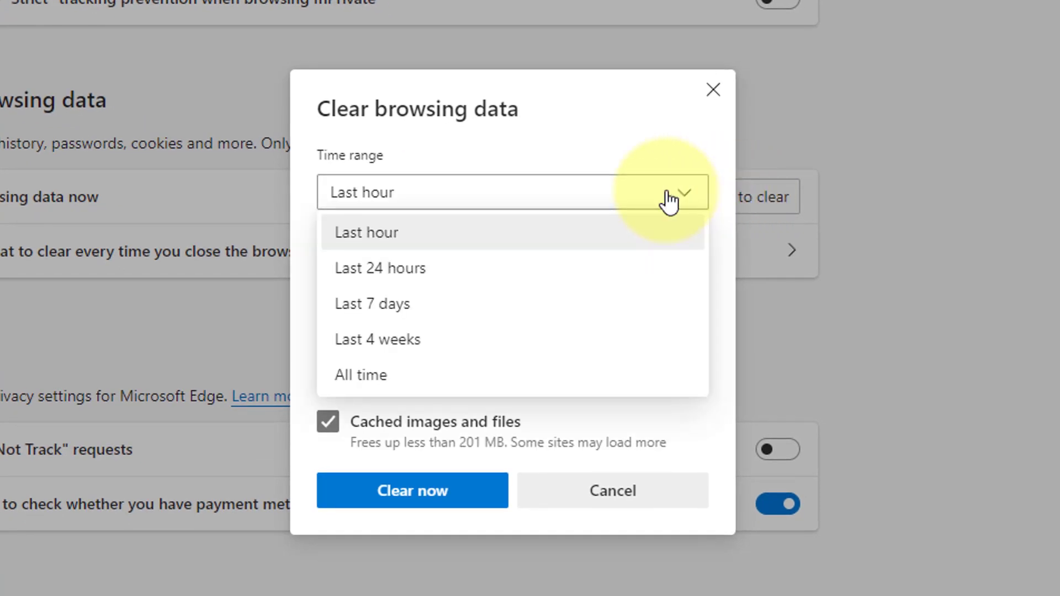
click(670, 199)
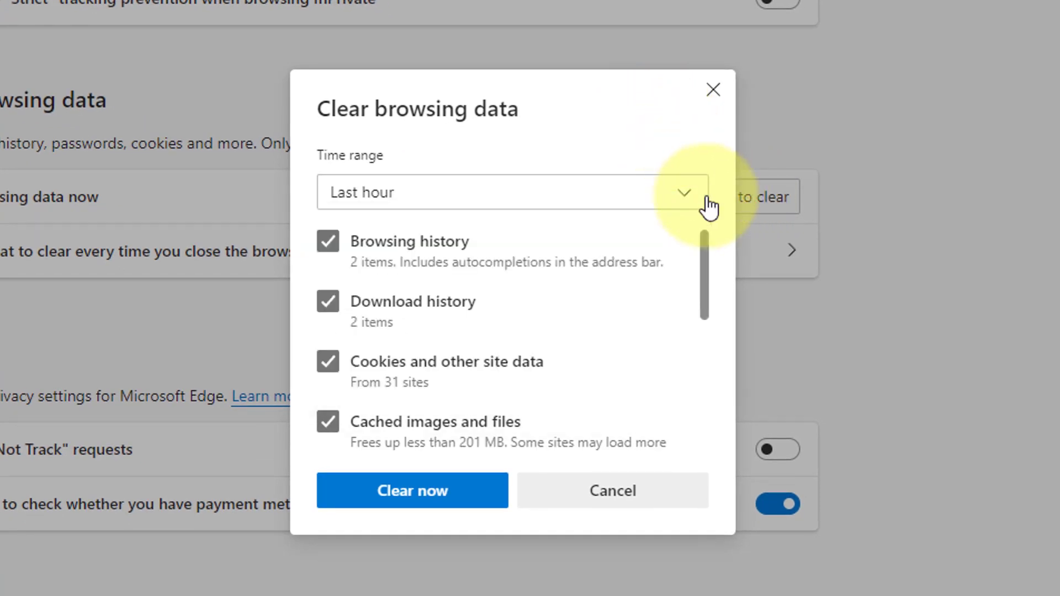
Look through the data types that can be cleared in the Microsoft Edge browsing data dialog.
mouse_move(705, 248)
mouse_down()
mouse_move(700, 395)
mouse_move(710, 233)
mouse_up()
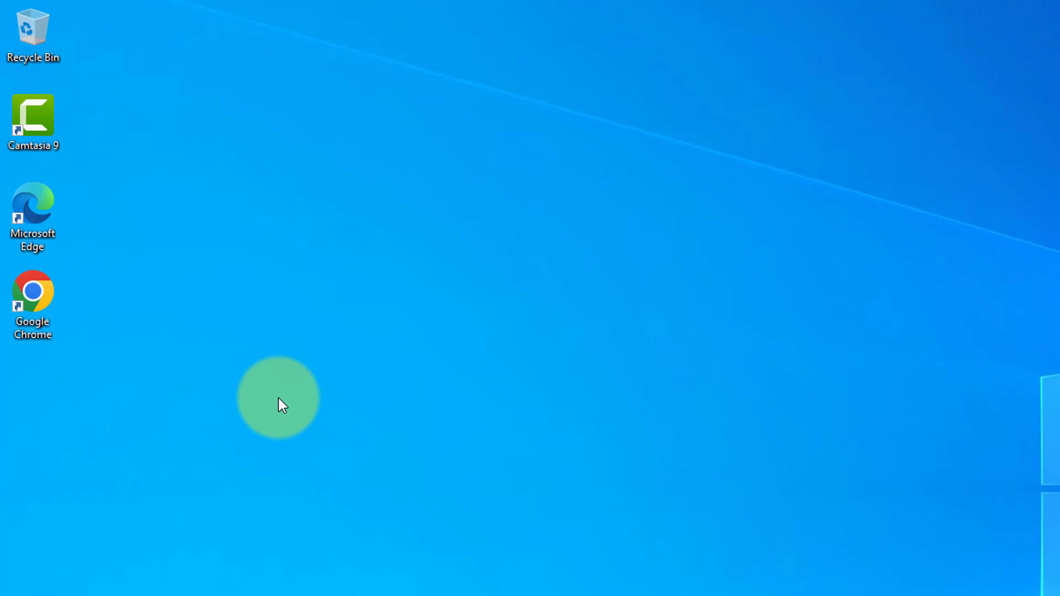
Switch to Google Chrome and open its Privacy and security settings.
double_click(51, 304)
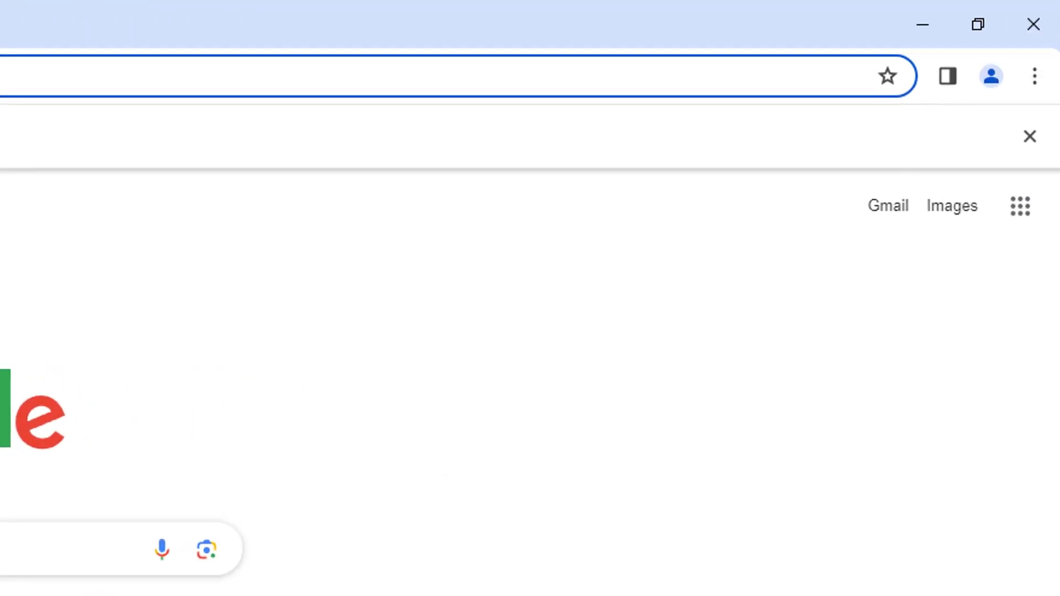
click(1035, 83)
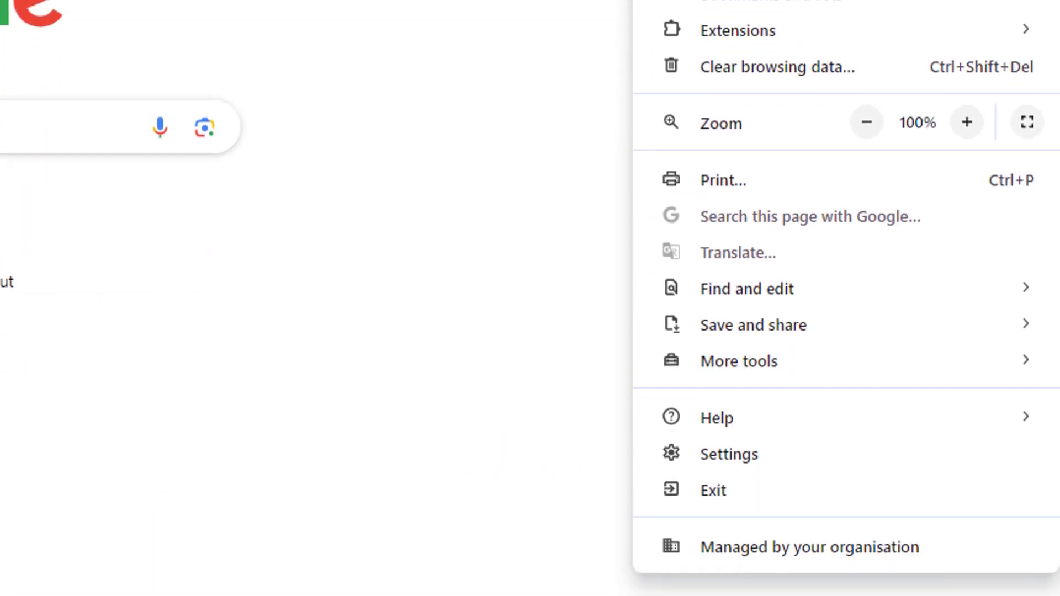
click(794, 464)
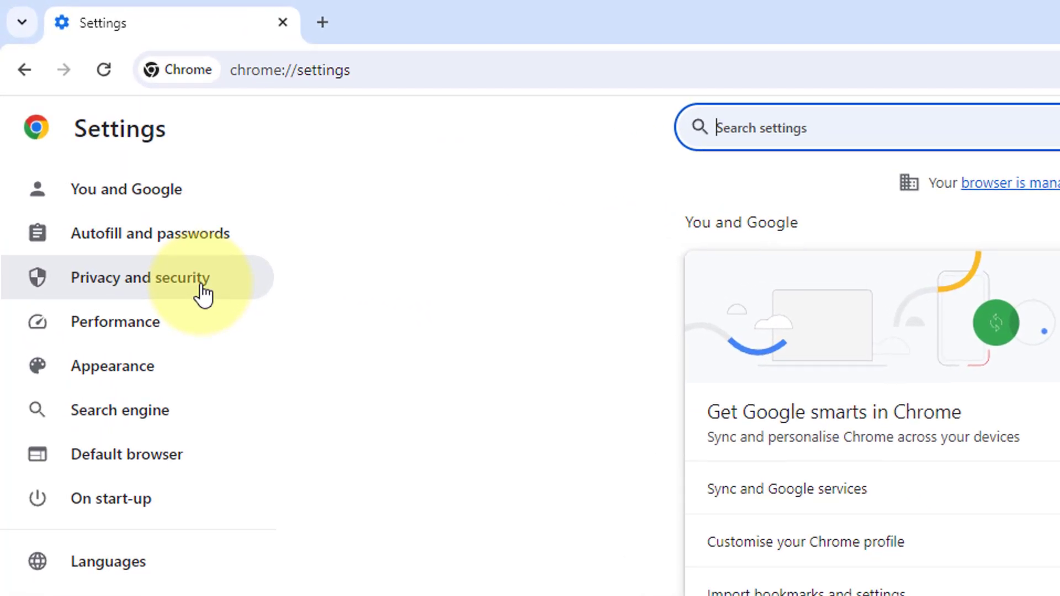
click(203, 295)
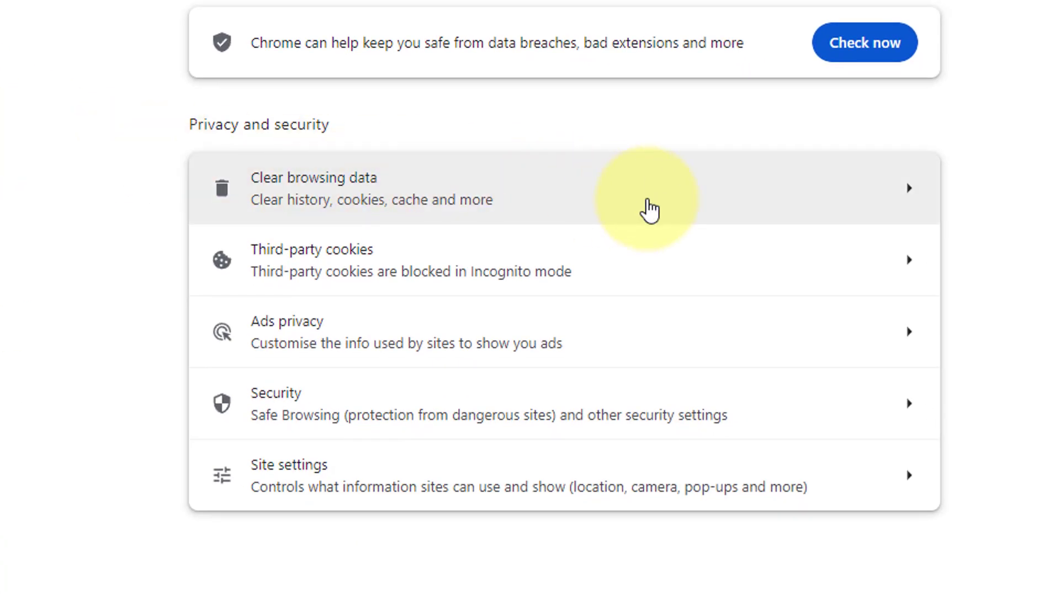
Open Chrome's Clear browsing data dialog and look through the available time ranges.
click(649, 210)
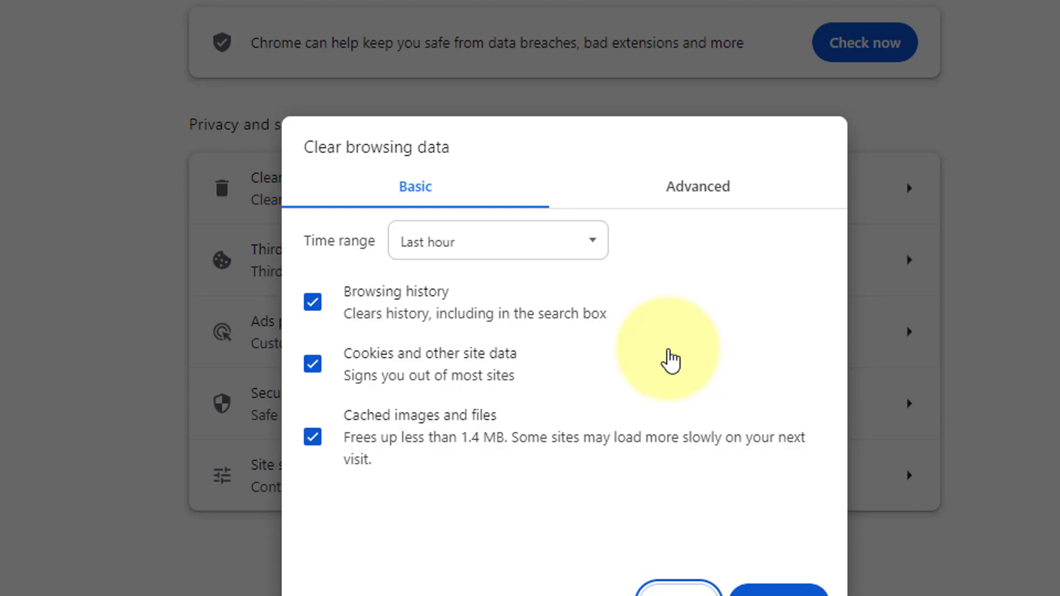
click(590, 259)
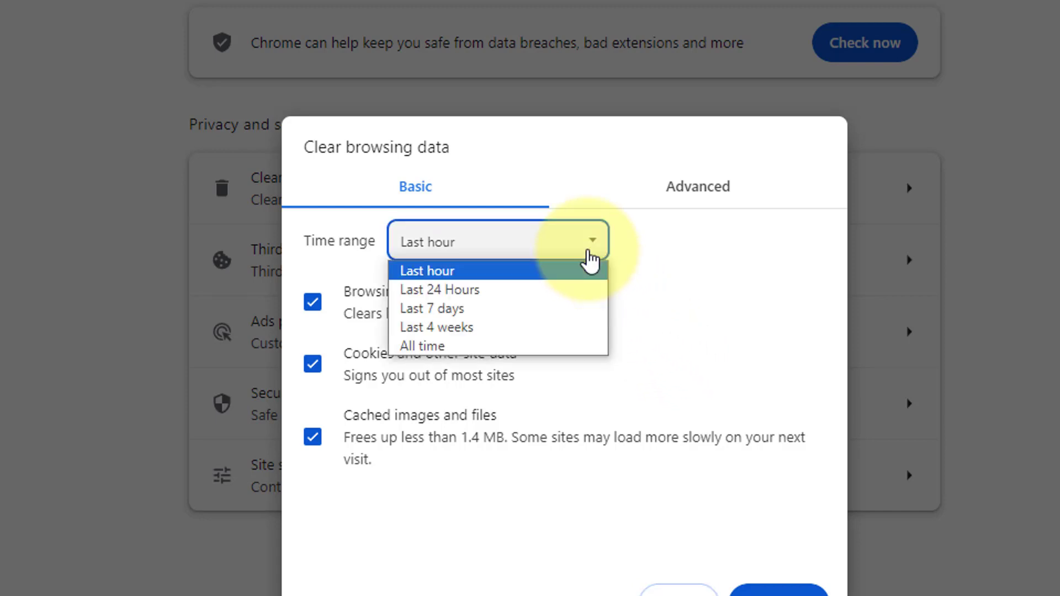
click(690, 315)
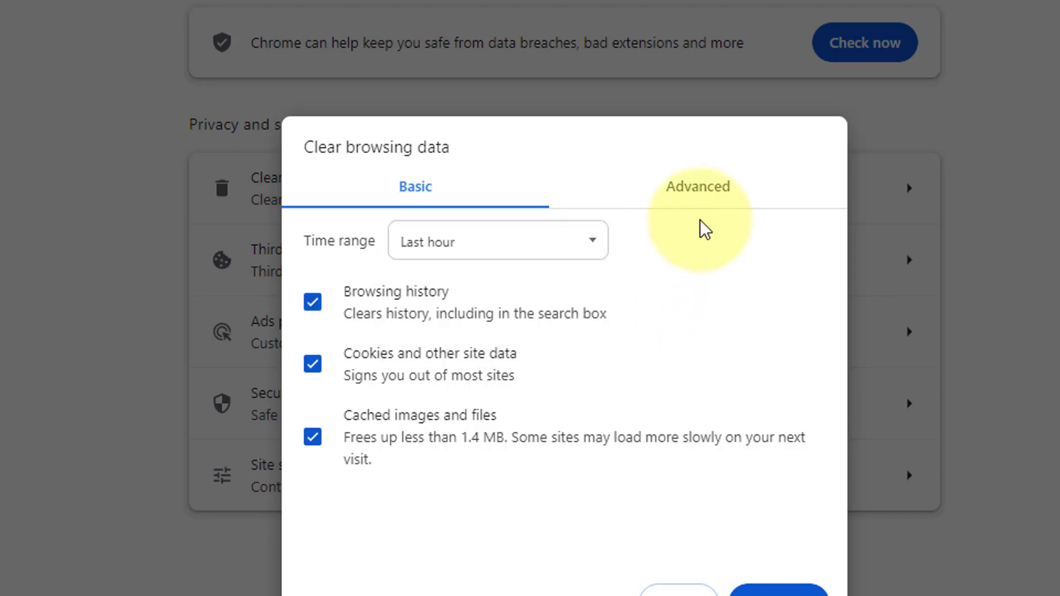
Look through the advanced data types available for clearing, and return to the basic options.
click(714, 193)
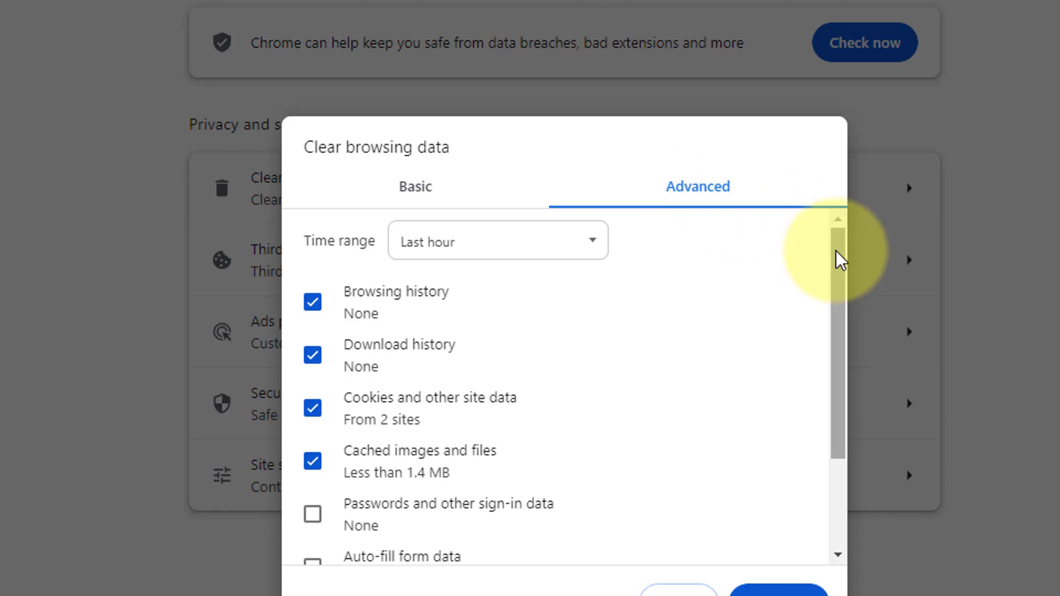
drag(836, 251, 836, 358)
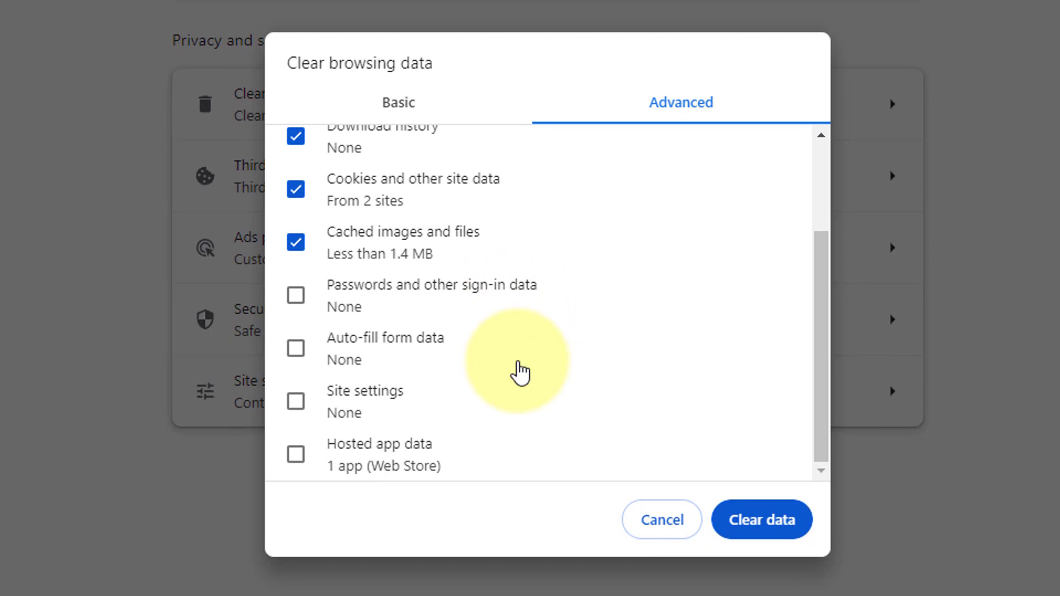
click(429, 116)
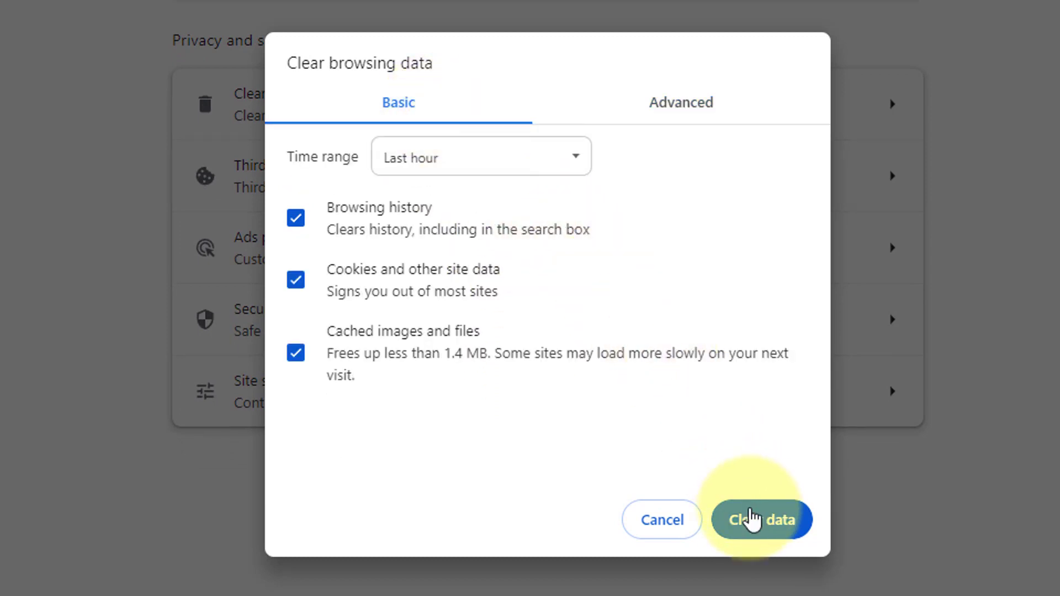